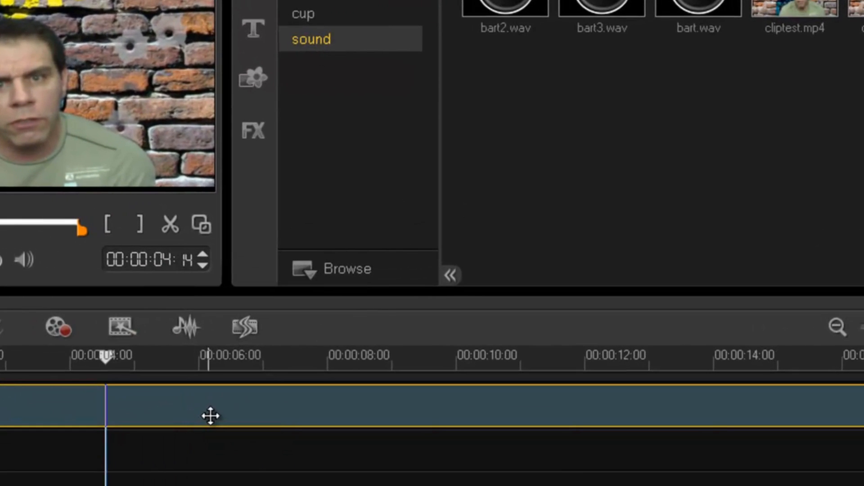
Split the audio off the video clip and delete the separated original sound
right_click(211, 416)
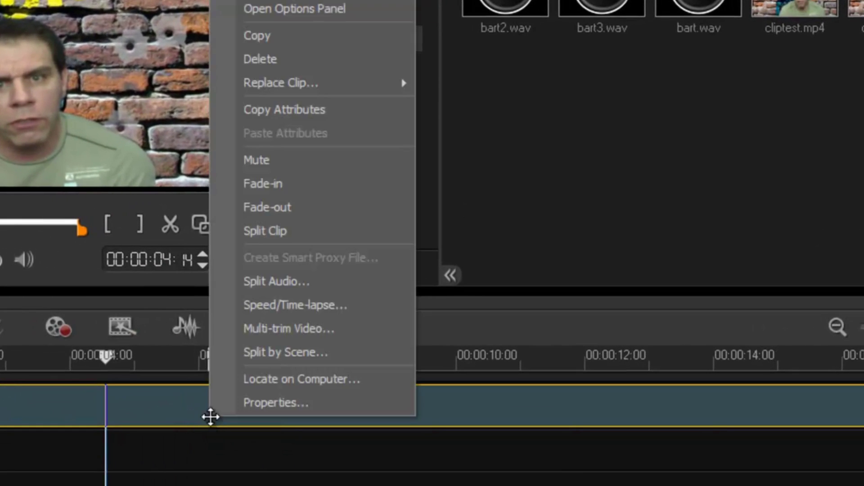
left_click(271, 283)
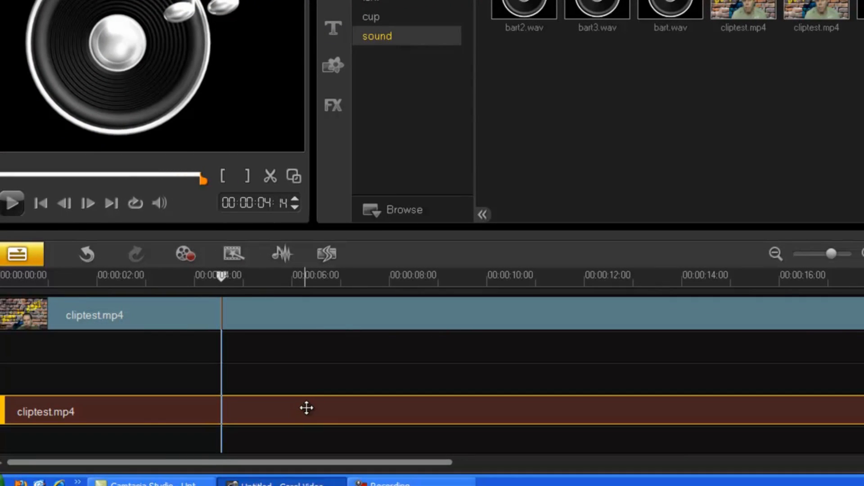
key("Delete")
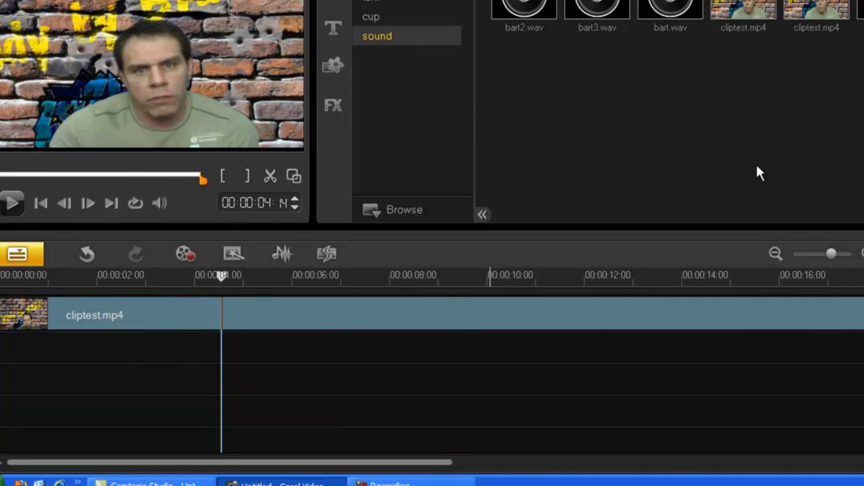
Place bart4.wav on the music track and line it up with the track start
left_click_drag(828, 108, 382, 413)
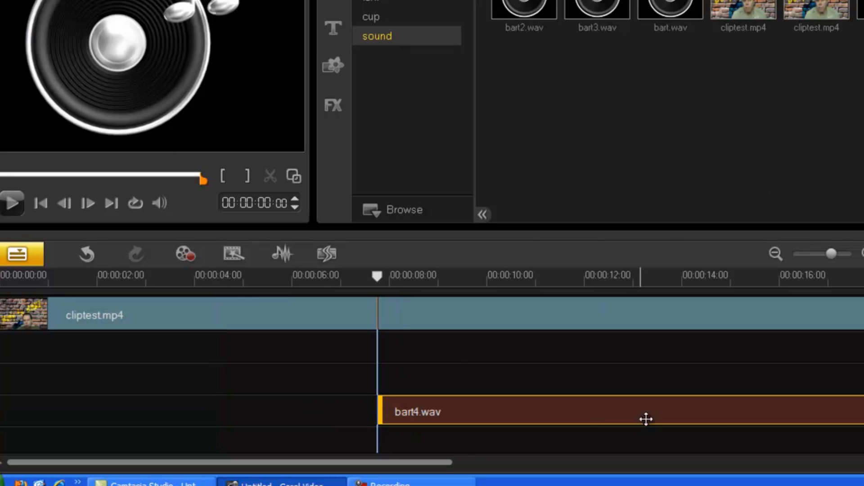
left_click_drag(727, 415, 341, 409)
left_click_drag(376, 275, 87, 297)
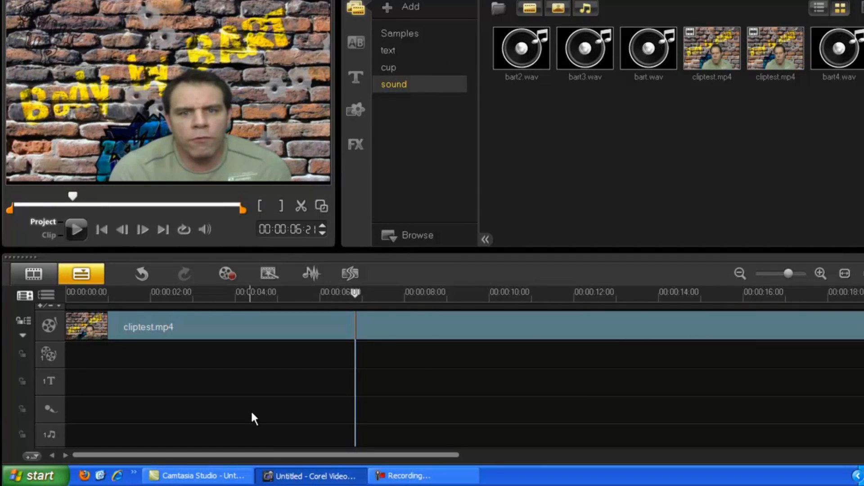
Raise the audio track's volume line in the sound mixer, then close the mixer
left_click(314, 270)
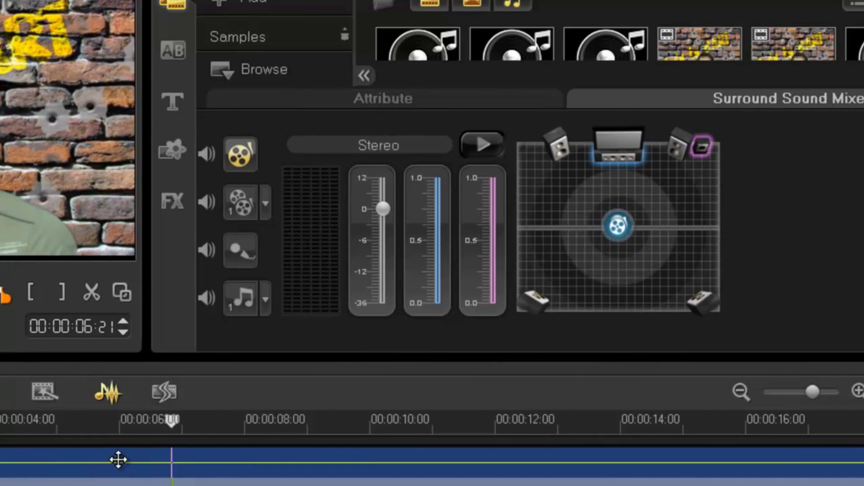
left_click_drag(117, 463, 121, 469)
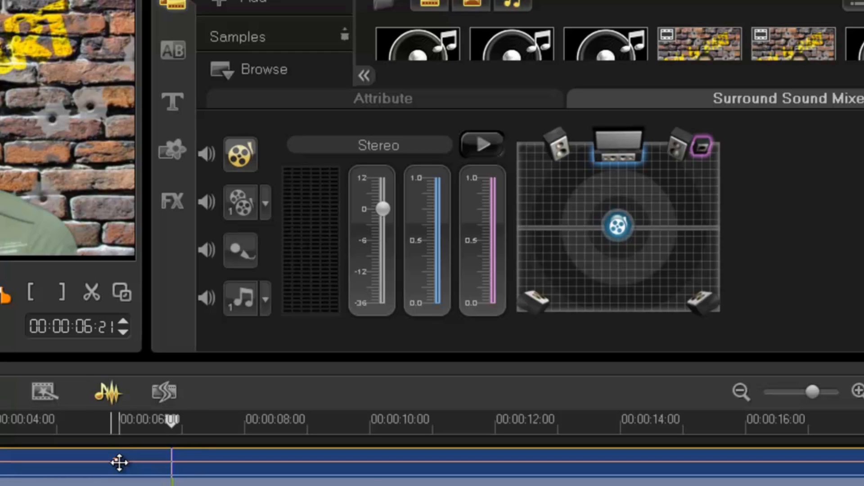
left_click(111, 397)
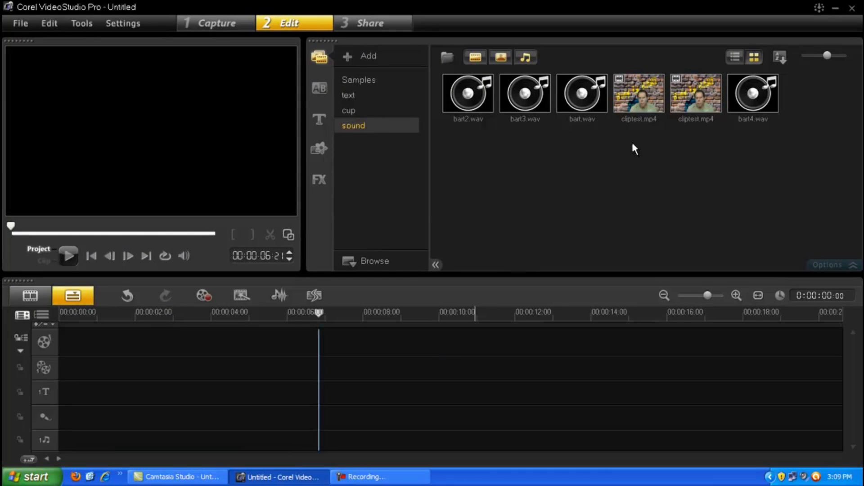
Put cliptest.mp4 on the video track, split its audio off and delete the video part
left_click_drag(638, 101, 466, 345)
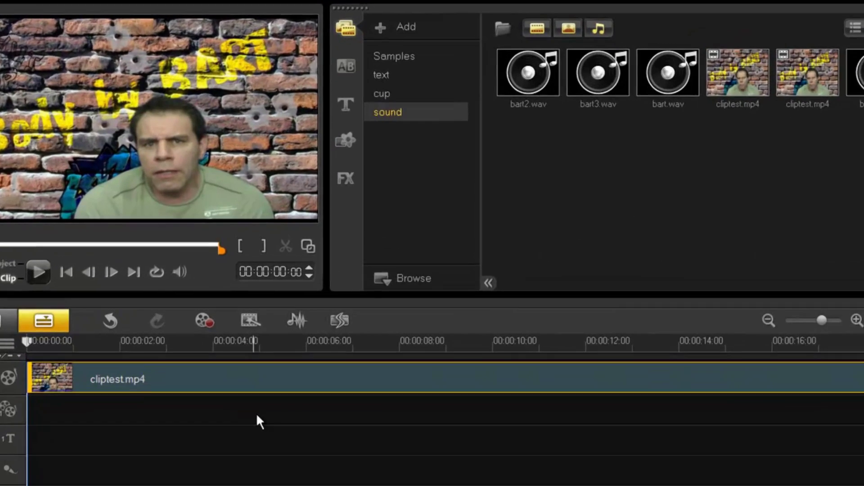
right_click(237, 342)
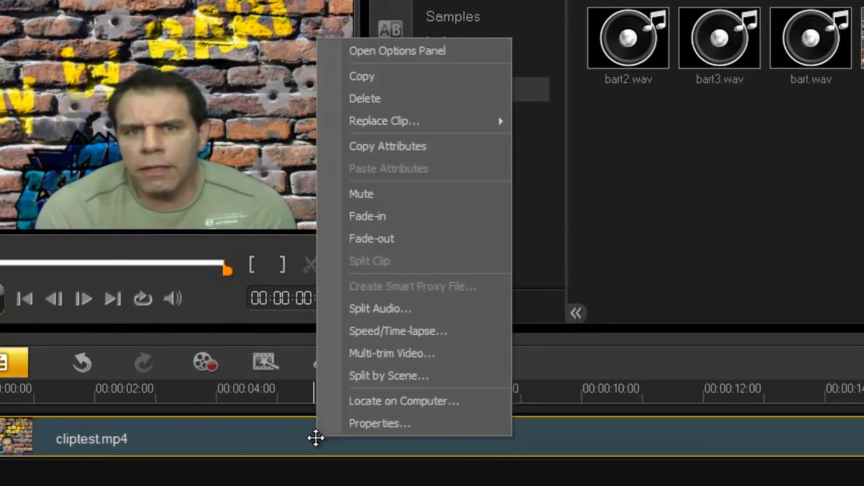
left_click(379, 309)
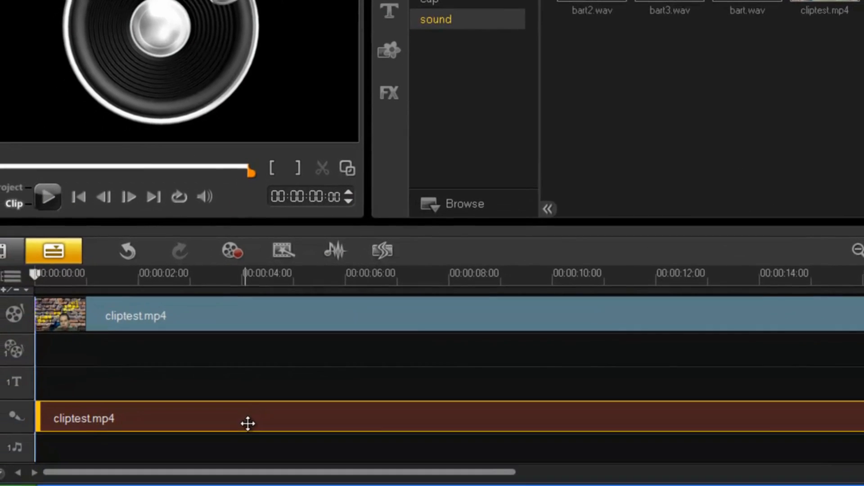
left_click(273, 321)
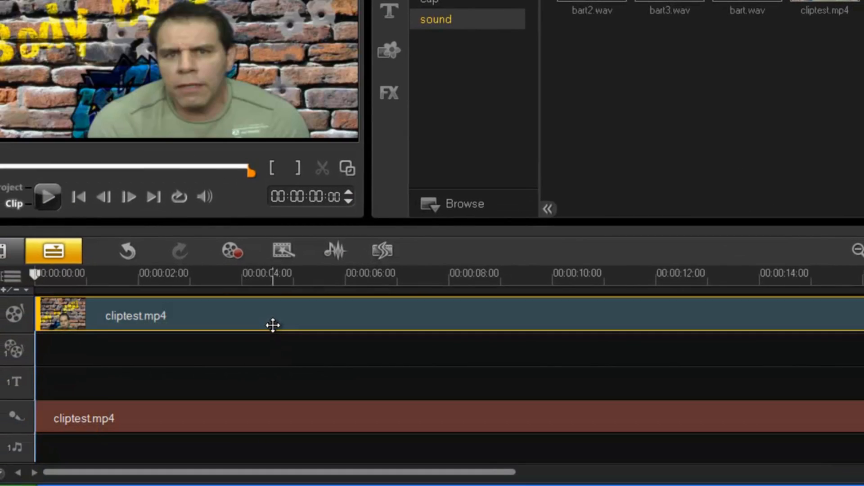
key("Delete")
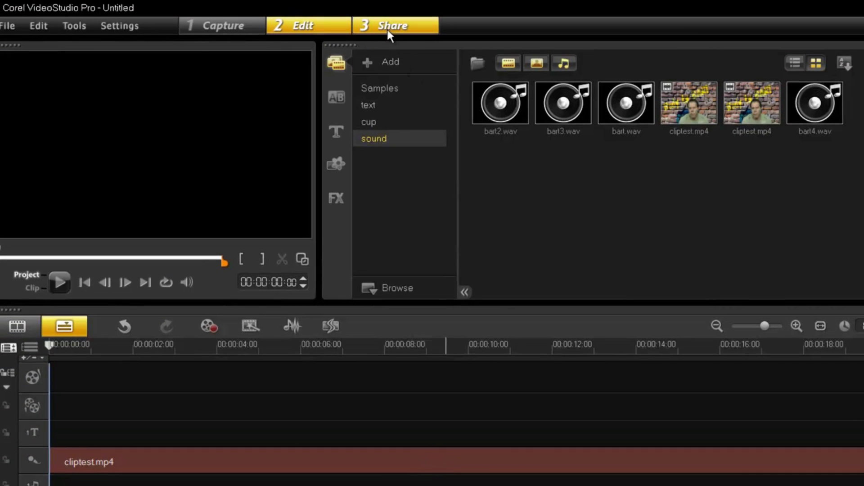
Export the timeline audio from the Share step as sound.wav on the desktop
left_click(387, 26)
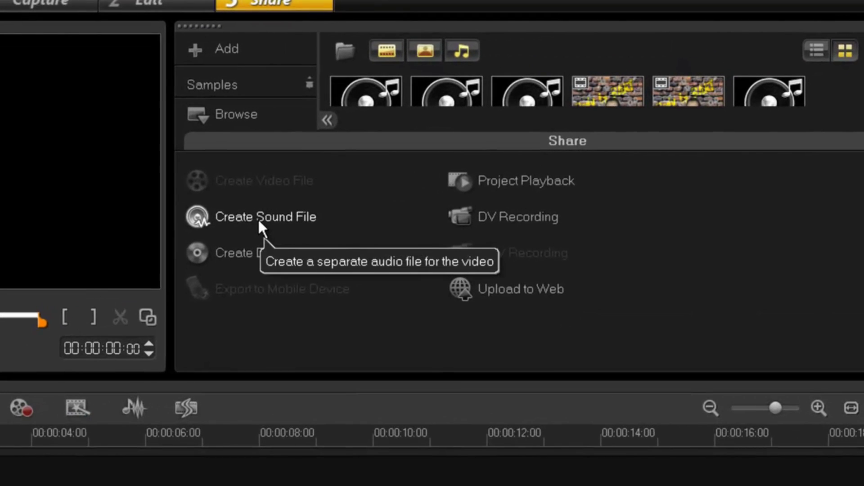
left_click(305, 210)
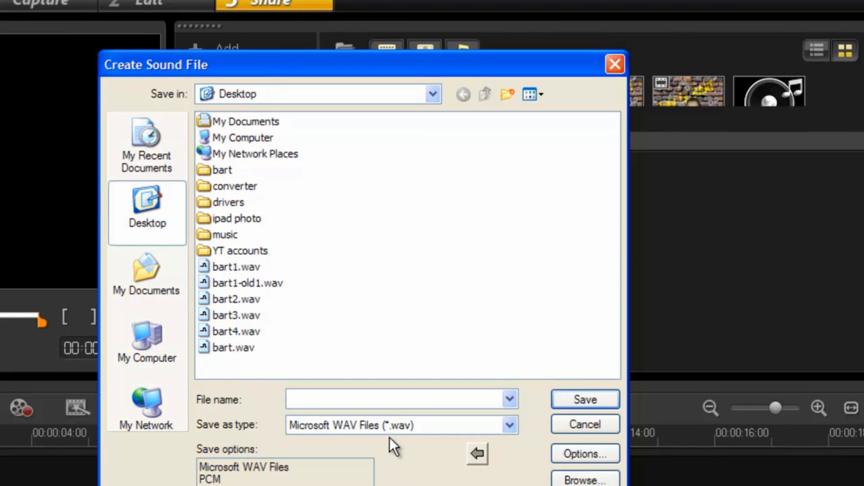
type("sound")
left_click(585, 399)
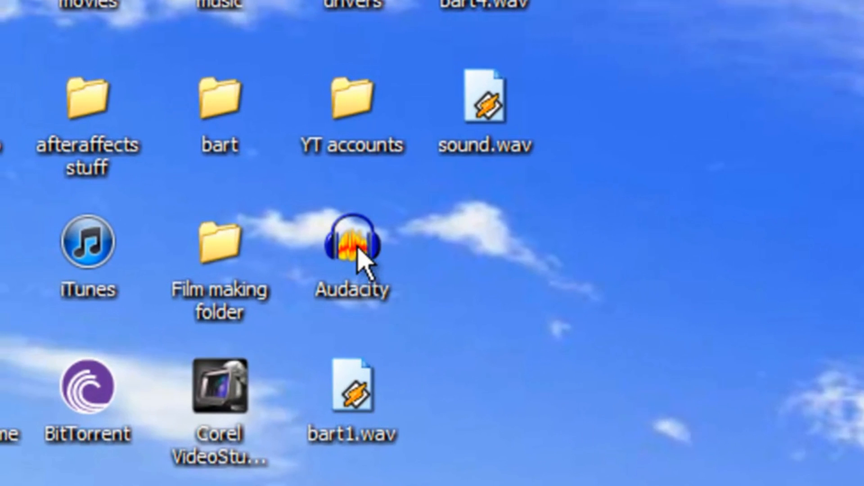
Launch Audacity from the desktop and drag sound.wav into its track area
left_click(364, 260)
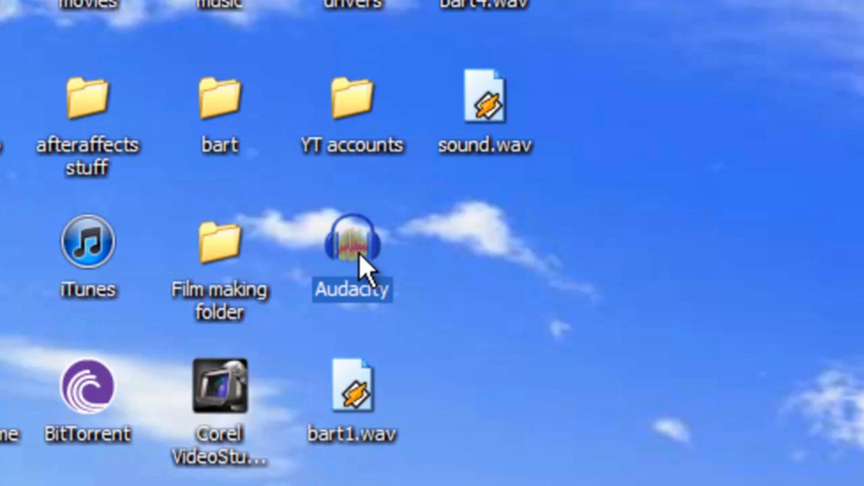
double_click(365, 263)
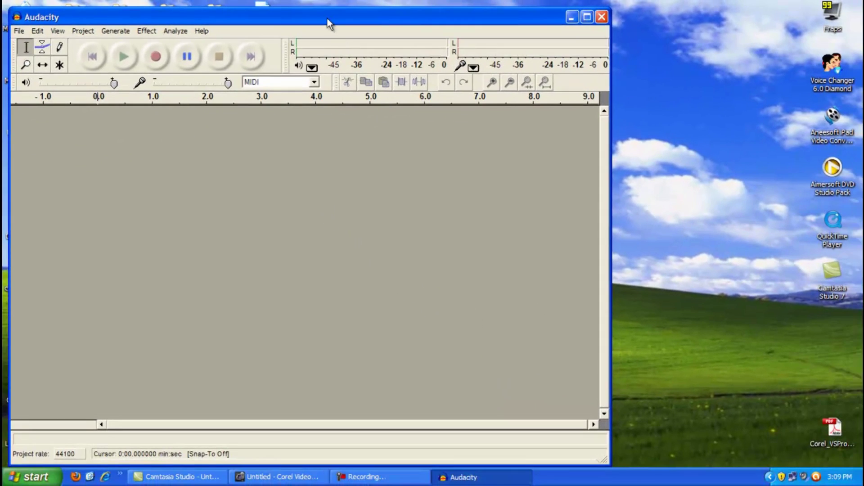
mouse_move(327, 17)
left_mouse_down()
mouse_move(581, 23)
mouse_move(574, 23)
left_mouse_up()
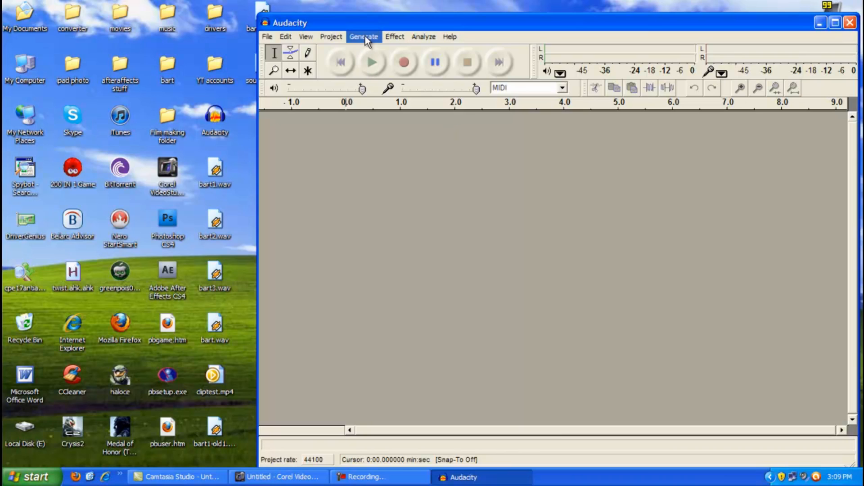
left_click_drag(367, 22, 407, 15)
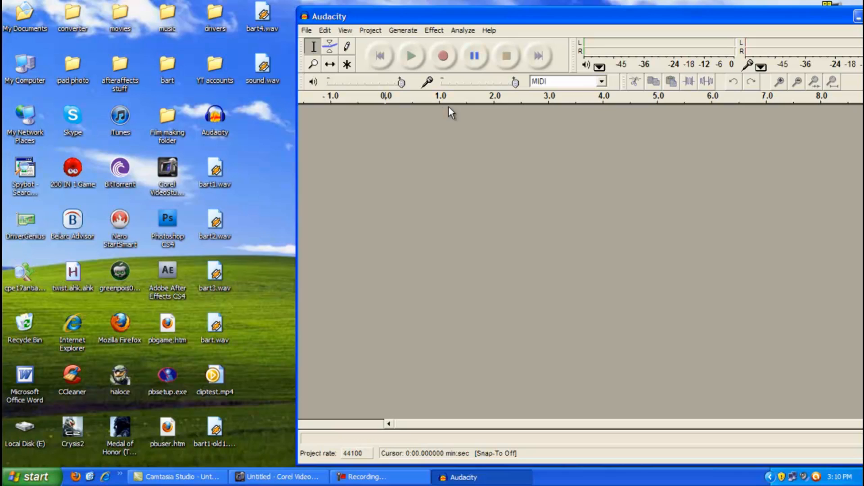
left_click_drag(264, 71, 374, 195)
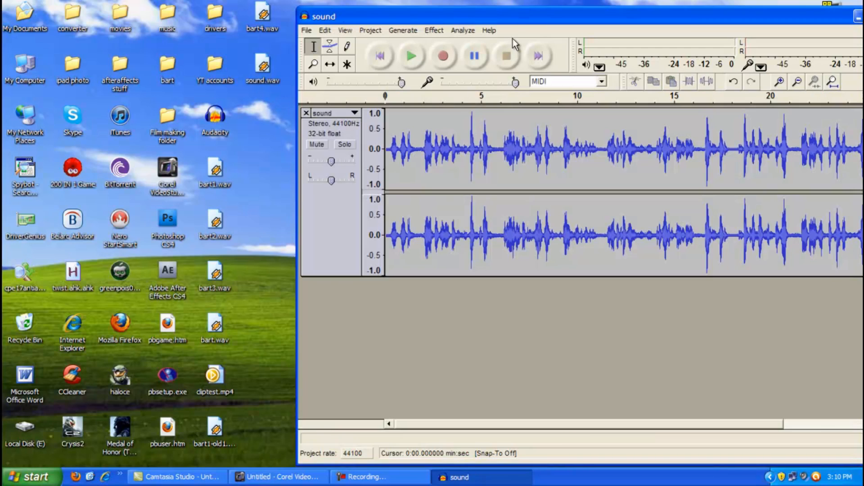
Load sound.wav as a track and zoom the waveform in around 11 seconds
left_click_drag(507, 15, 402, 31)
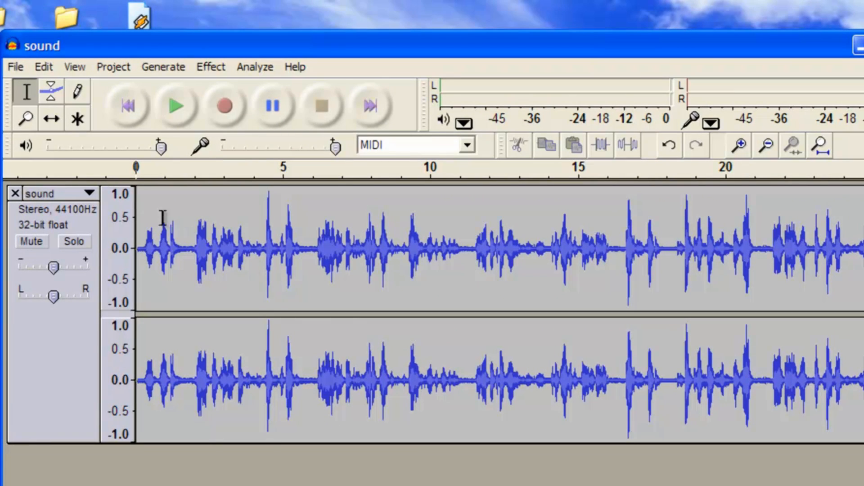
left_click(25, 119)
left_click(467, 252)
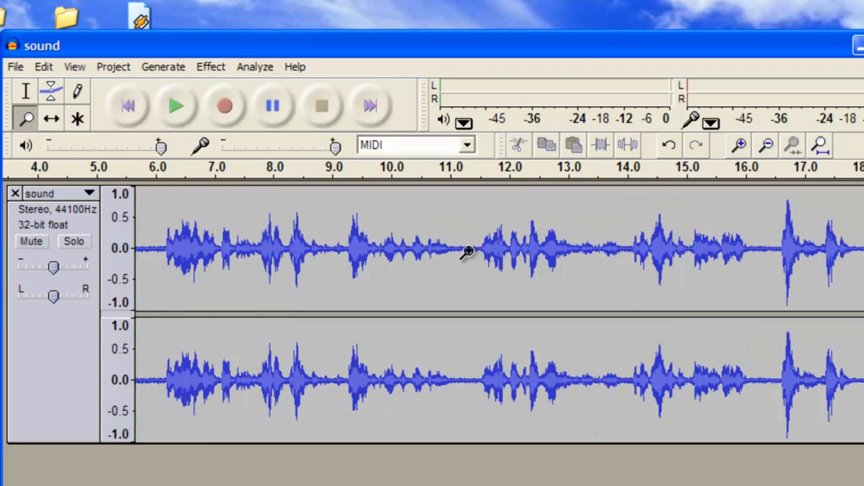
left_click(467, 253)
left_click(467, 252)
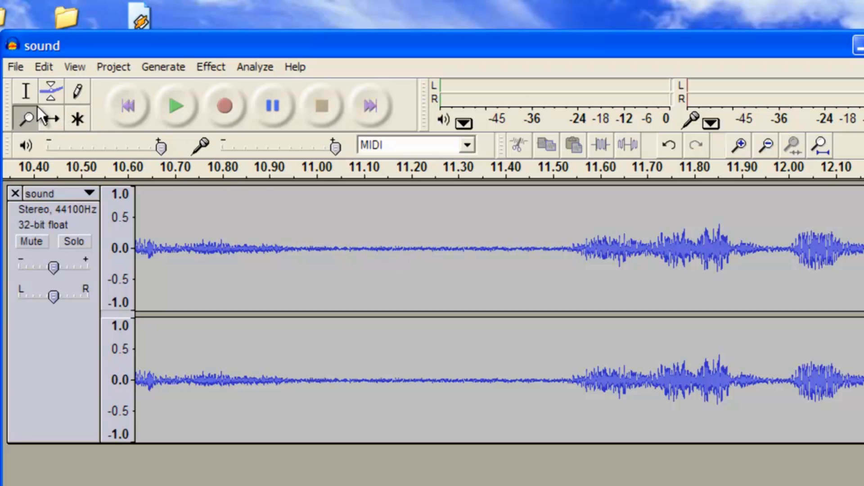
Select the noise-only gap from about 10.93 to 11.51 seconds and play it back
left_click(24, 95)
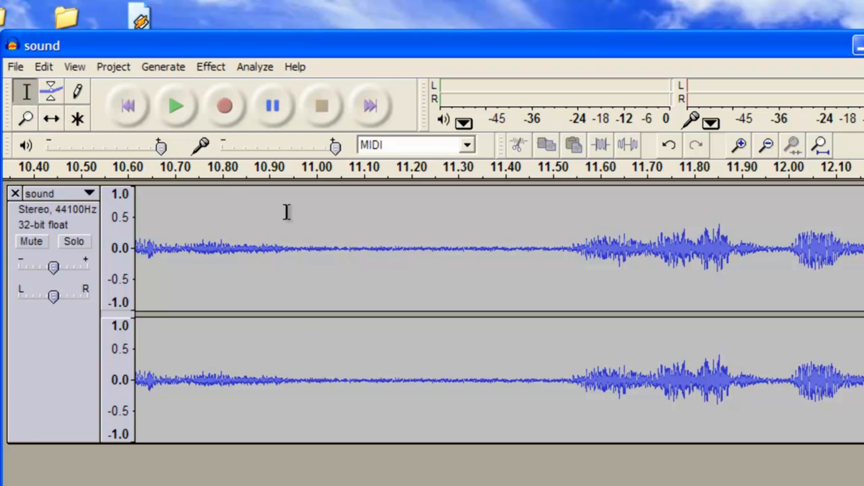
left_click_drag(290, 215, 555, 243)
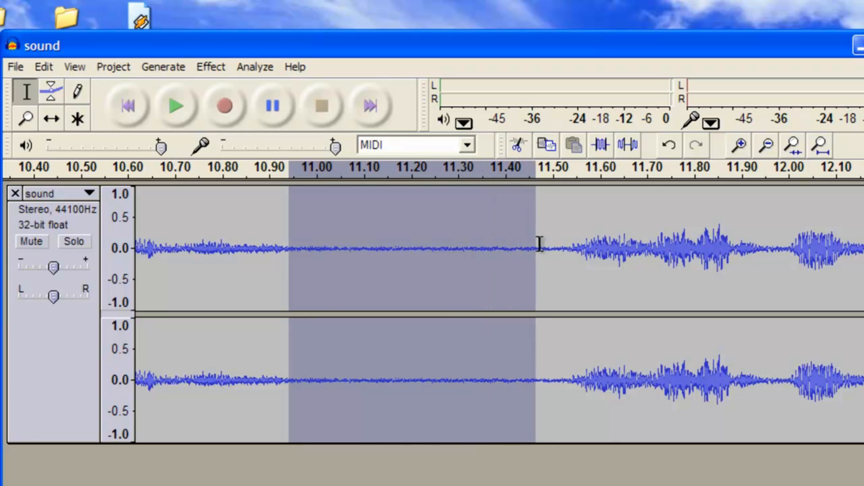
left_click_drag(555, 244, 561, 243)
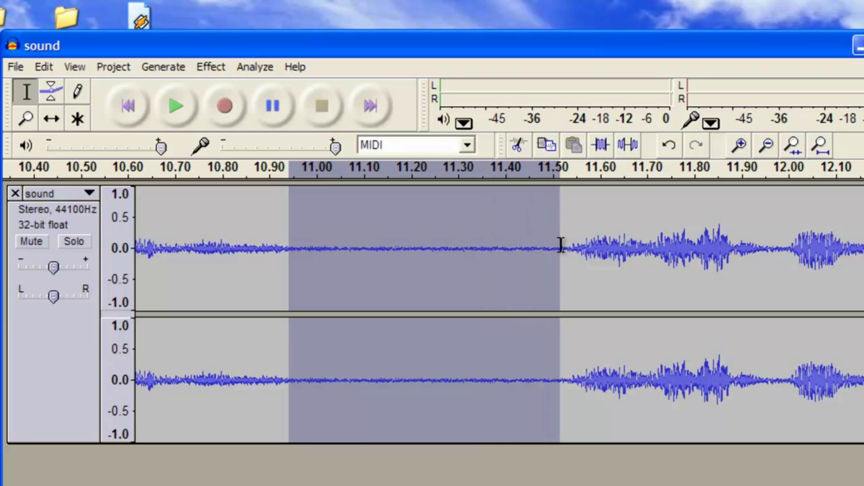
left_click(176, 117)
left_click(177, 117)
Capture the selected quiet stretch as the noise profile via Effect > Noise Removal
left_click(211, 67)
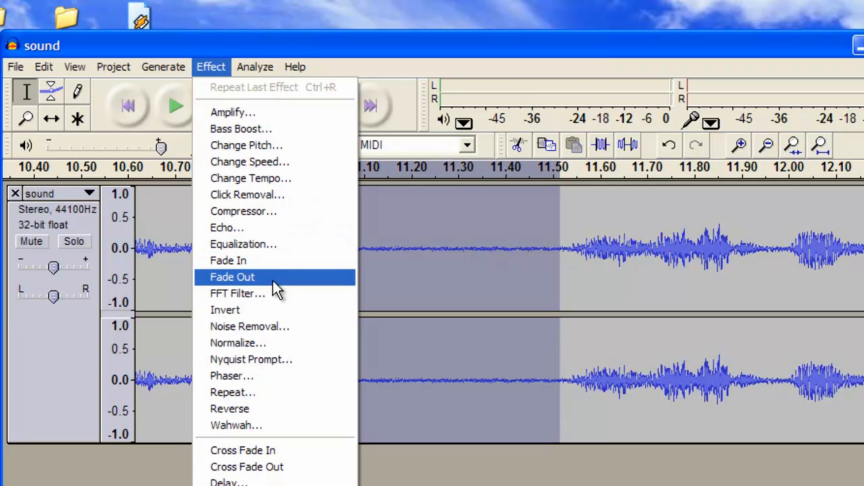
left_click(284, 329)
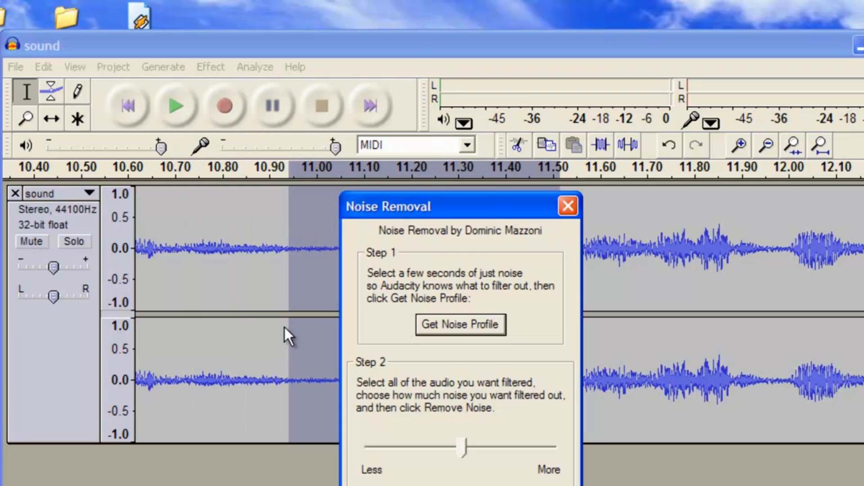
left_click_drag(465, 209, 735, 213)
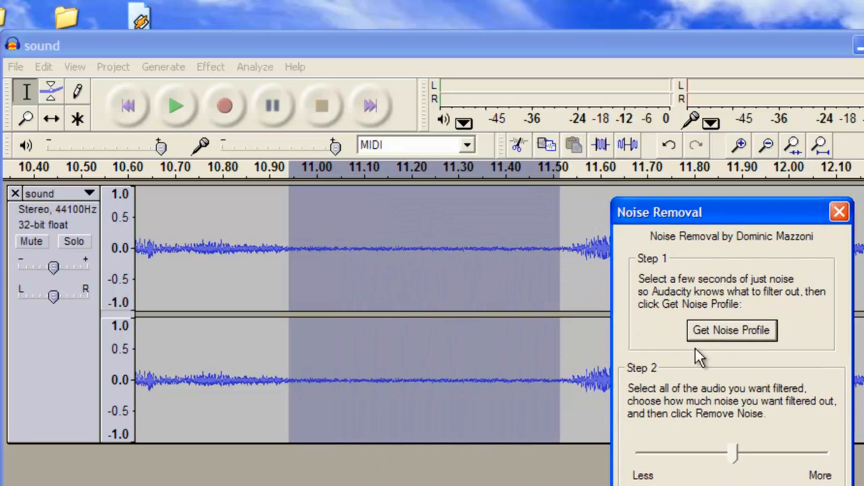
left_click(712, 329)
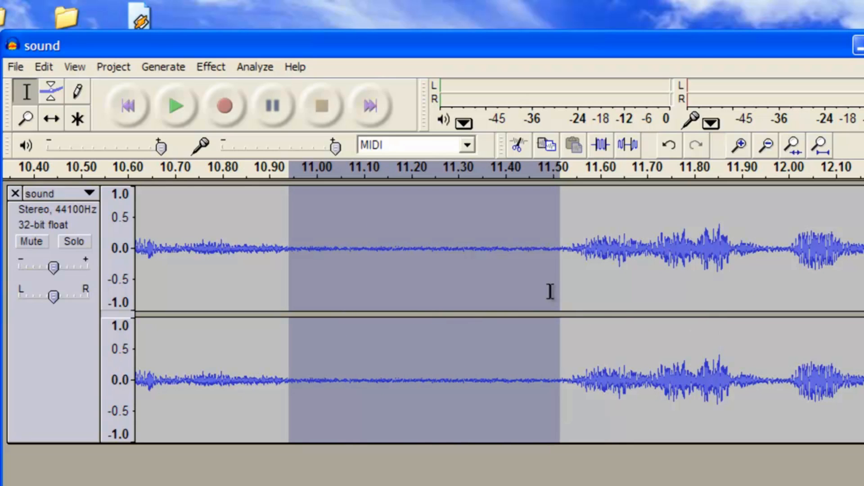
left_click(31, 115)
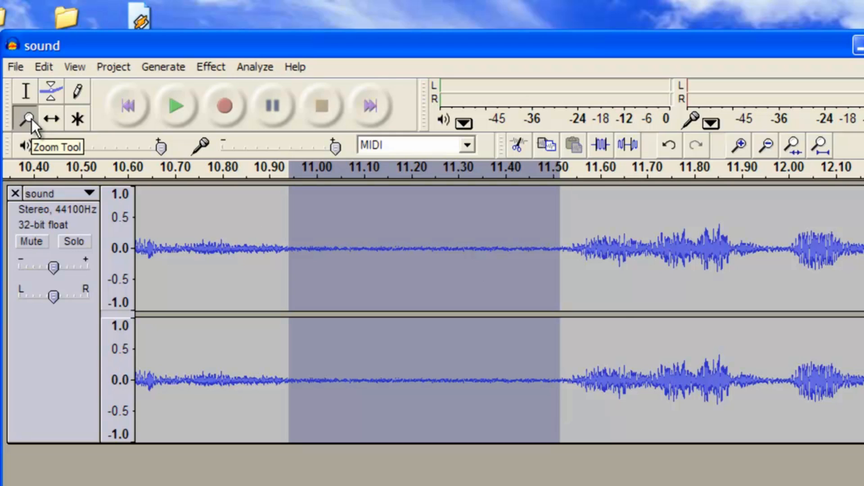
Zoom out to the whole waveform and select the entire speech clip
key("shift+space")
right_click(313, 279)
right_click(312, 280)
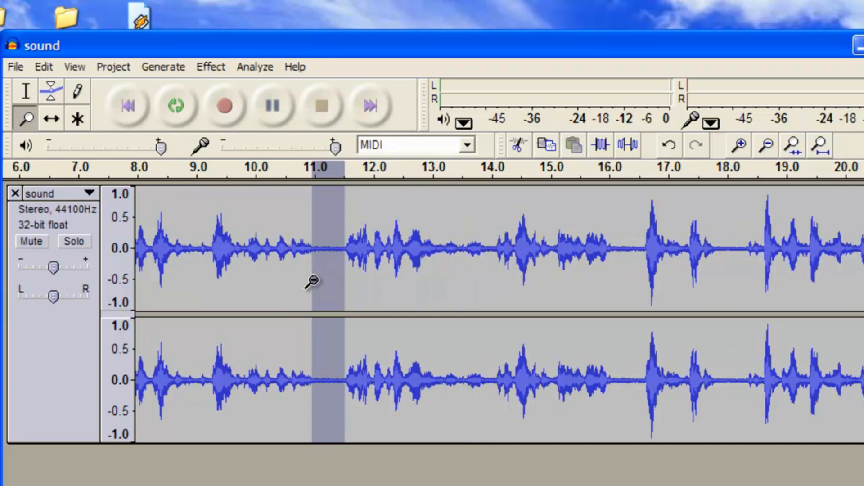
right_click(312, 280)
right_click(312, 282)
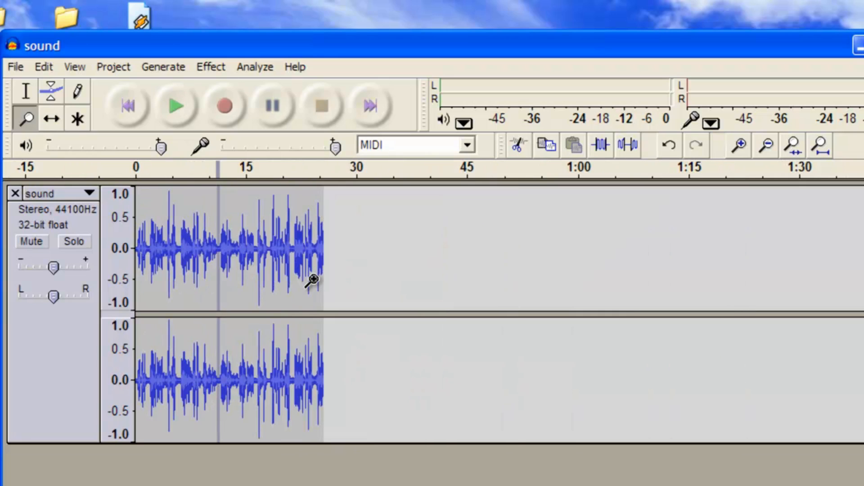
left_click(28, 93)
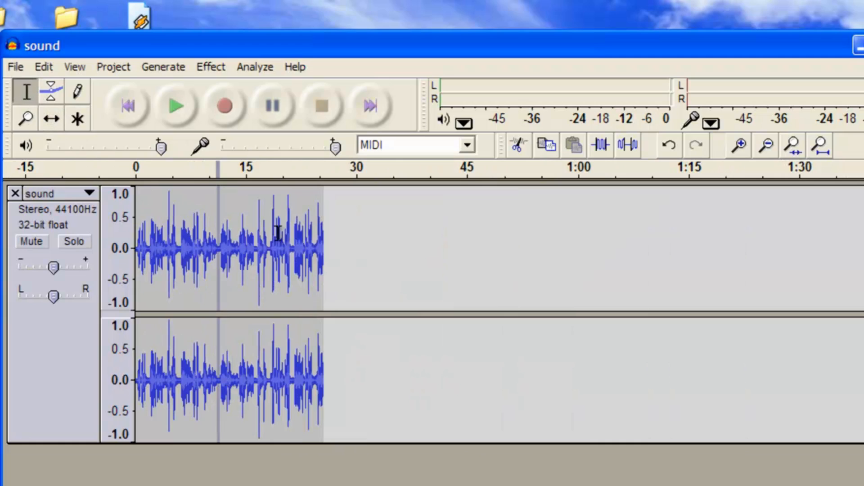
left_click_drag(346, 253, 132, 266)
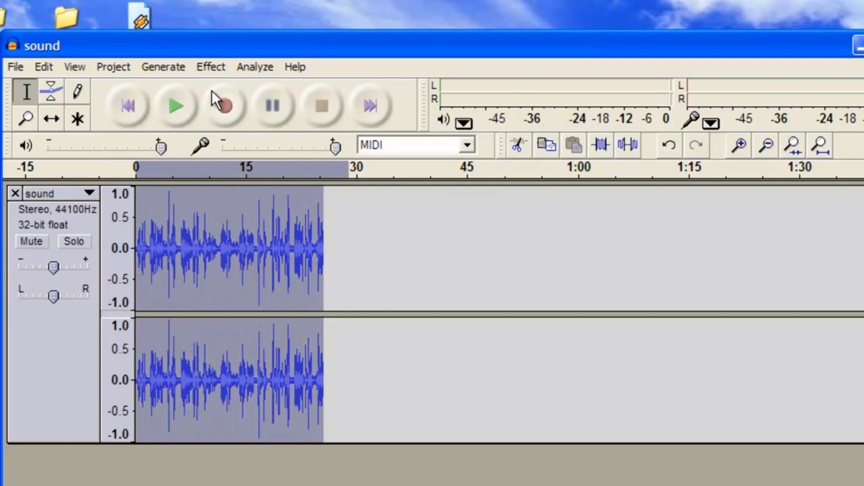
In Noise Removal, preview, lower the reduction slider toward Less and preview again
left_click(209, 67)
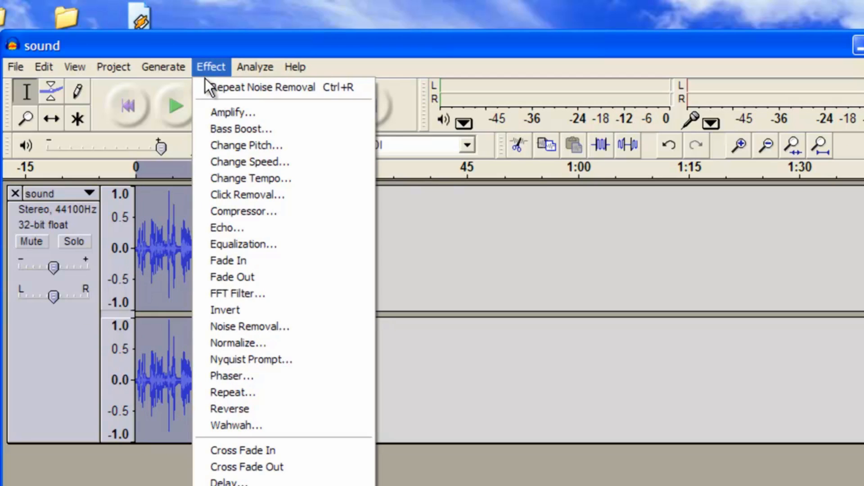
left_click(250, 326)
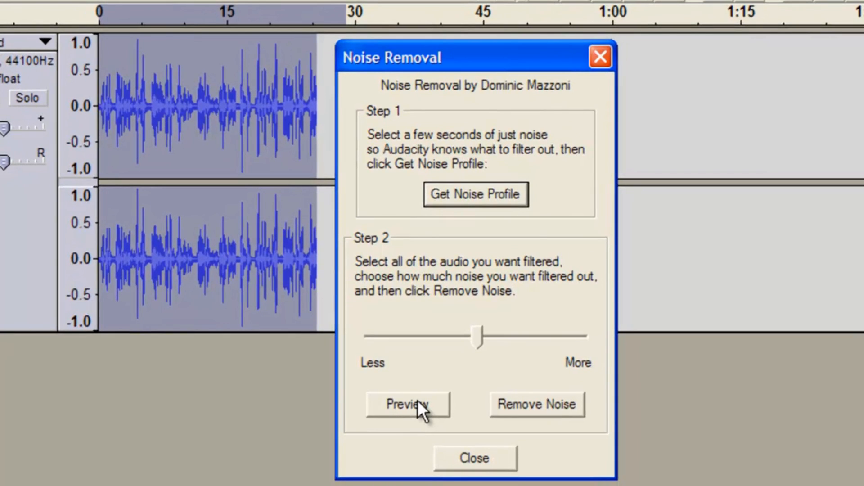
left_click(478, 345)
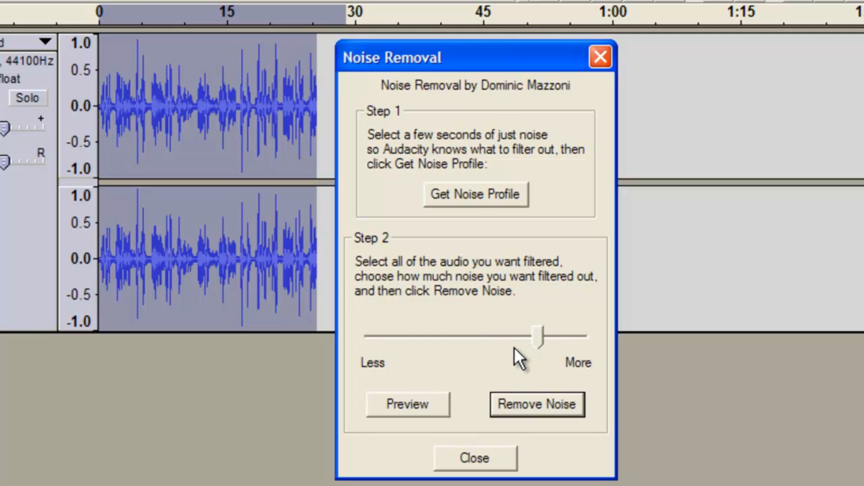
left_click(387, 401)
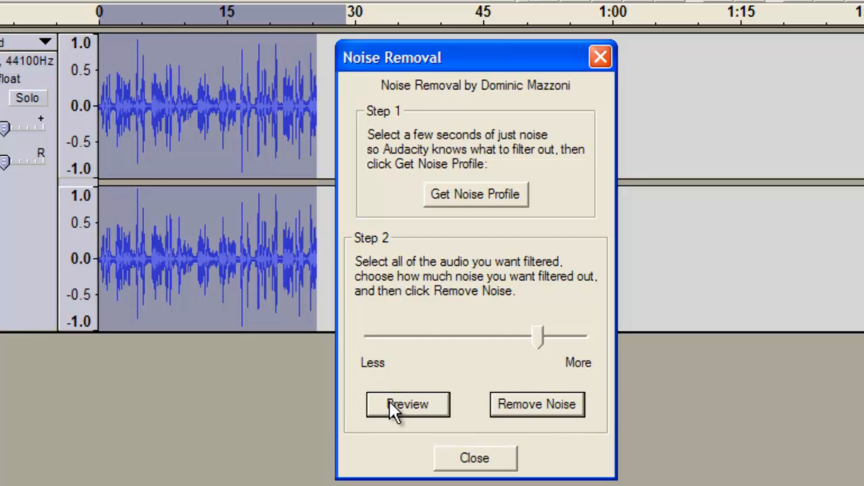
left_click_drag(539, 337, 479, 338)
left_click_drag(383, 338, 372, 337)
left_click(391, 405)
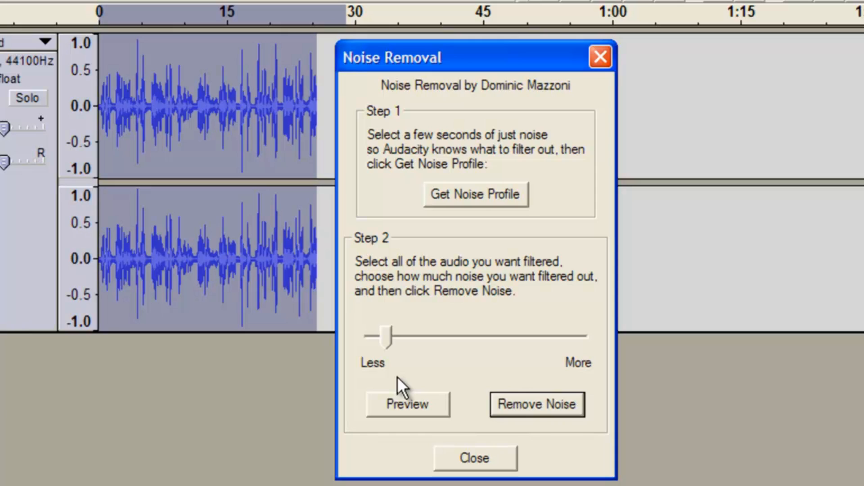
Apply noise removal and export the cleaned audio as sound1.wav on the desktop
left_click(531, 407)
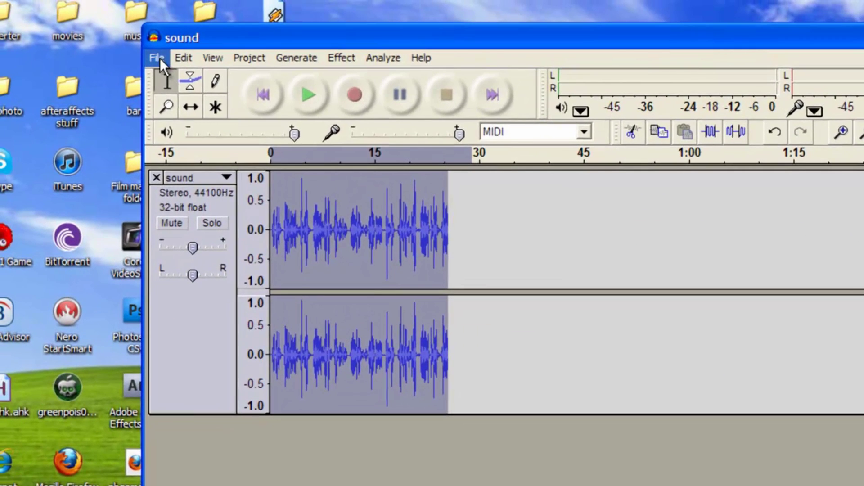
left_click(161, 58)
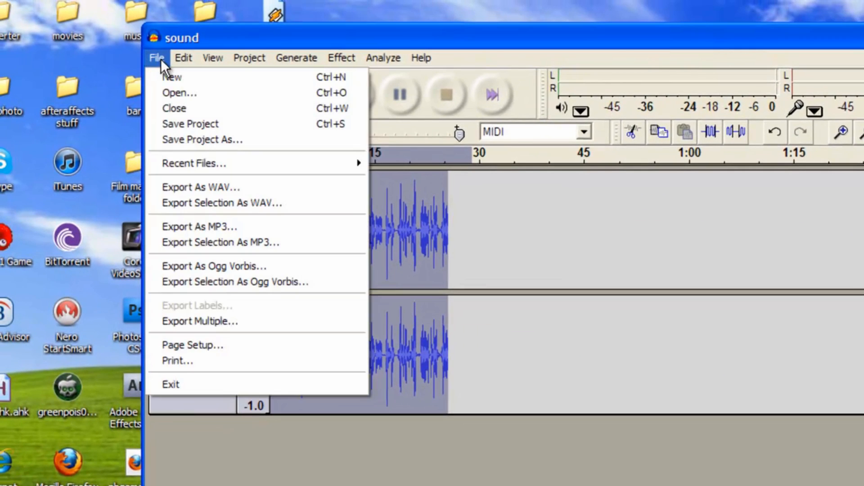
left_click(200, 187)
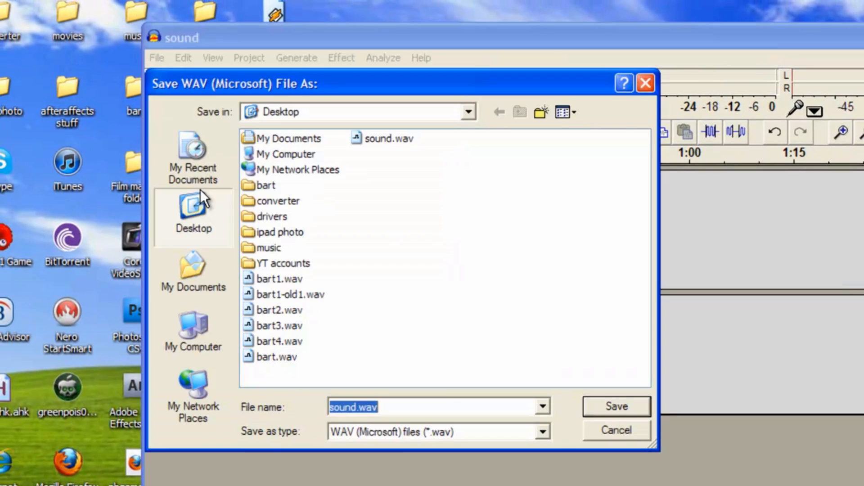
left_click(436, 406)
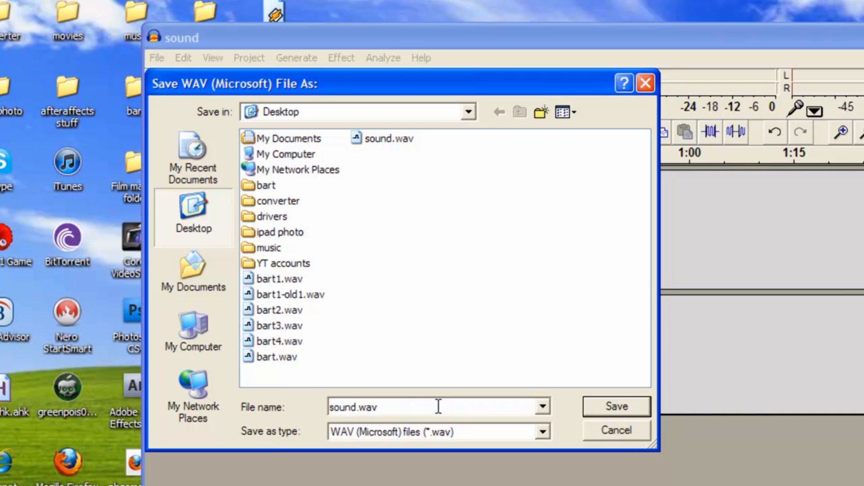
key("Left")
key("Left")
key("Left")
key("Left")
type("1")
left_click(616, 407)
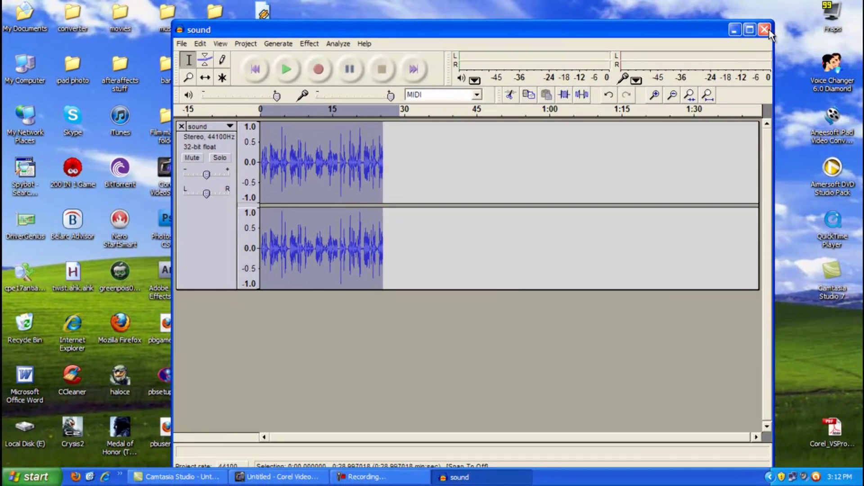
Close Audacity without saving the project changes
left_click(766, 30)
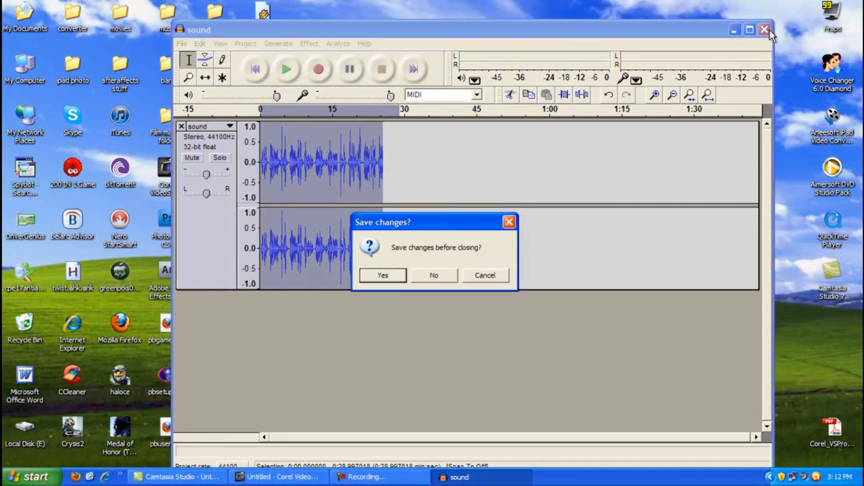
left_click(437, 274)
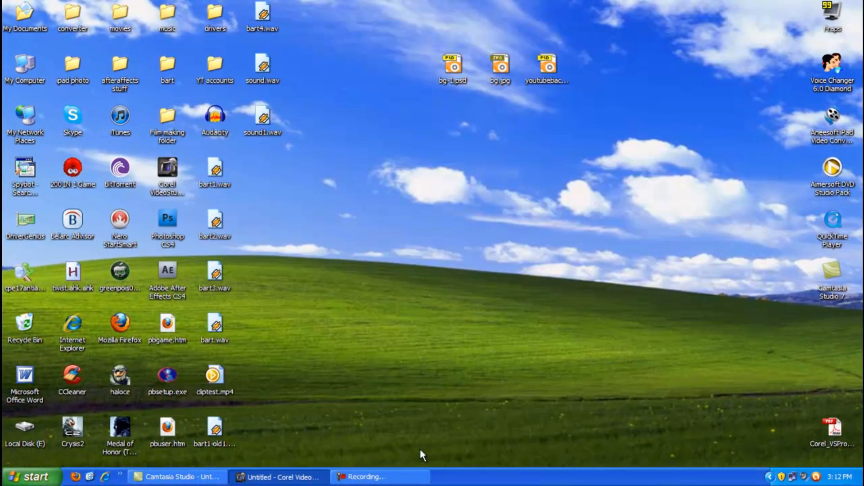
Back in VideoStudio, import sound1.wav into the media library
left_click(284, 477)
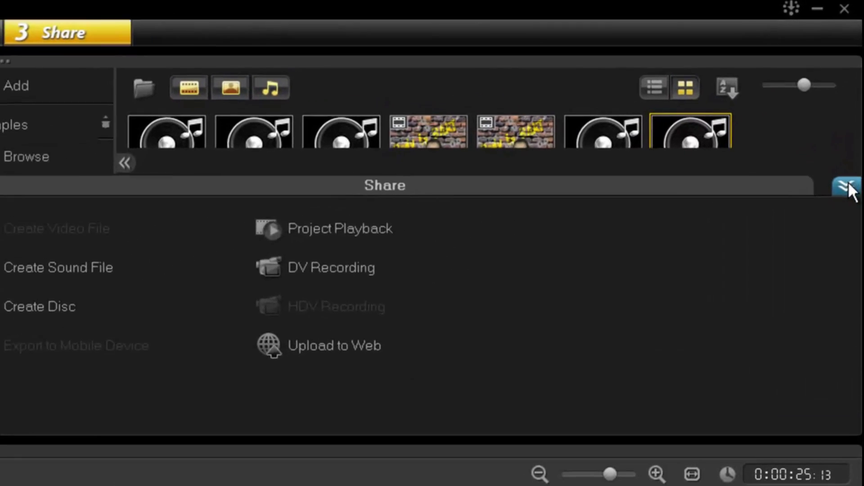
left_click(853, 118)
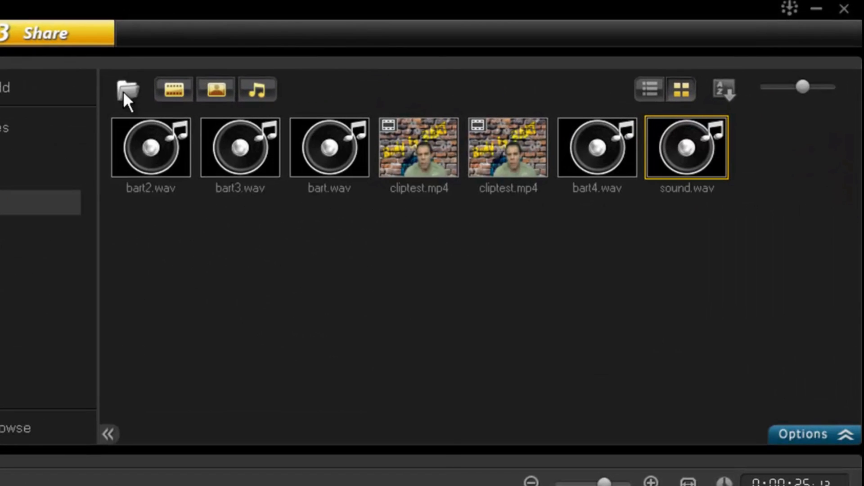
left_click(123, 91)
left_click(203, 190)
double_click(203, 192)
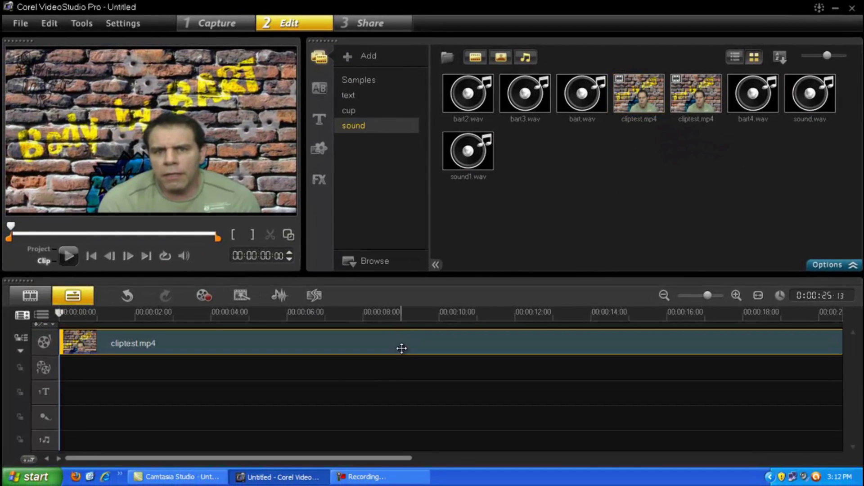
Split off and delete cliptest.mp4's audio, then place sound1.wav on the music track at 0:00
right_click(396, 338)
left_click(468, 287)
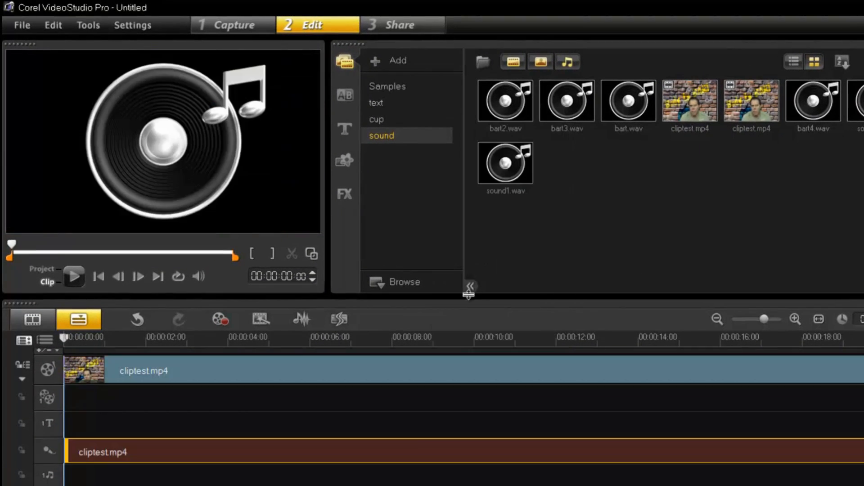
key("Delete")
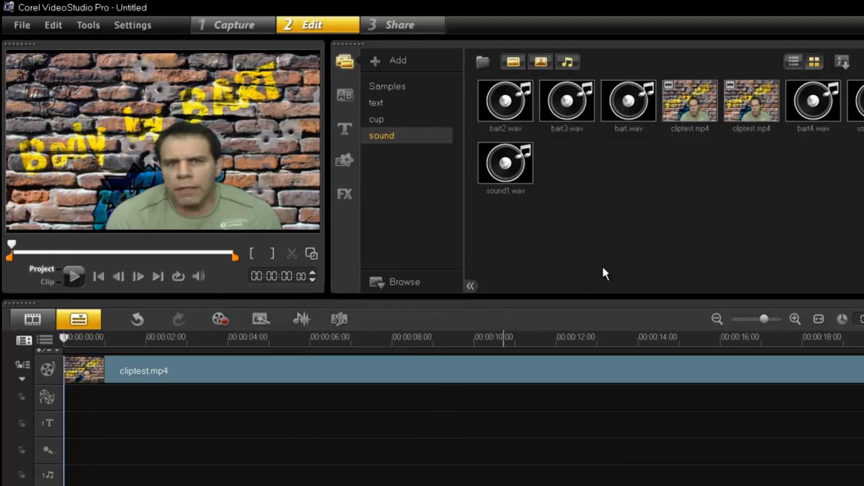
mouse_move(531, 177)
left_mouse_down()
mouse_move(512, 291)
mouse_move(270, 454)
left_mouse_up()
left_click_drag(559, 449, 347, 451)
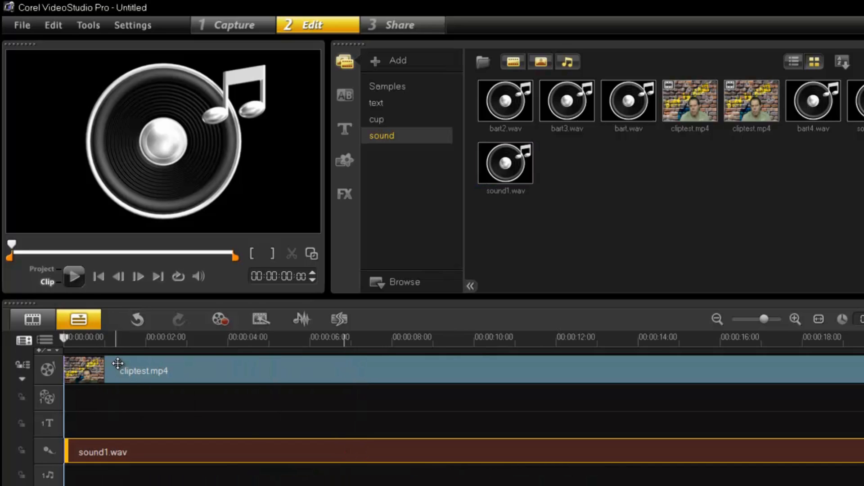
Play the project from the beginning to hear the new audio, then select the sound1.wav clip
left_click(112, 338)
left_click(42, 268)
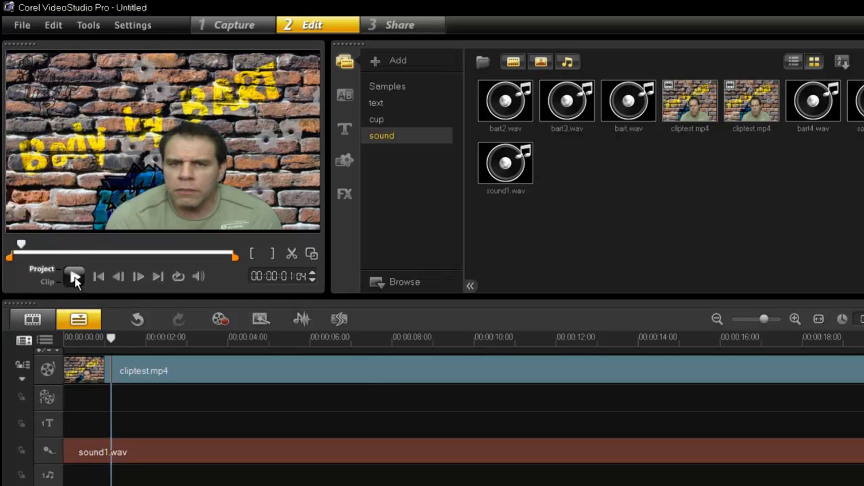
left_click(74, 277)
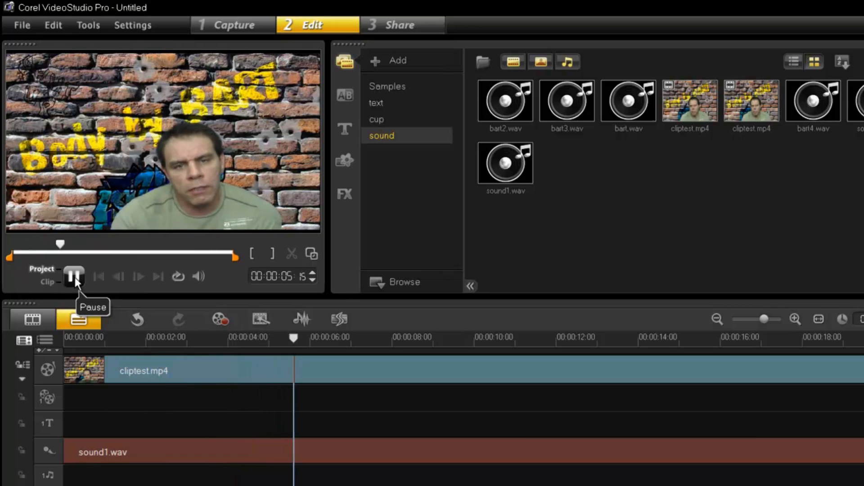
left_click(75, 277)
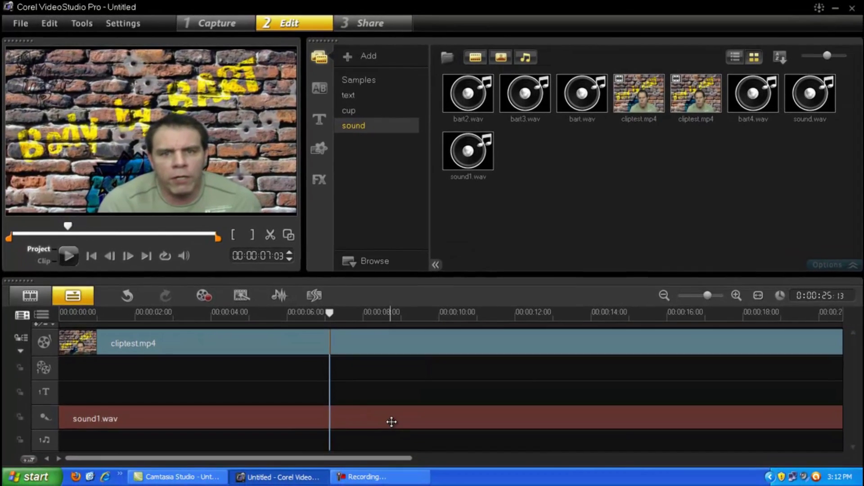
left_click(422, 455)
Replace sound1.wav with bart3.wav at 0:00 on the music track and preview it
key("Delete")
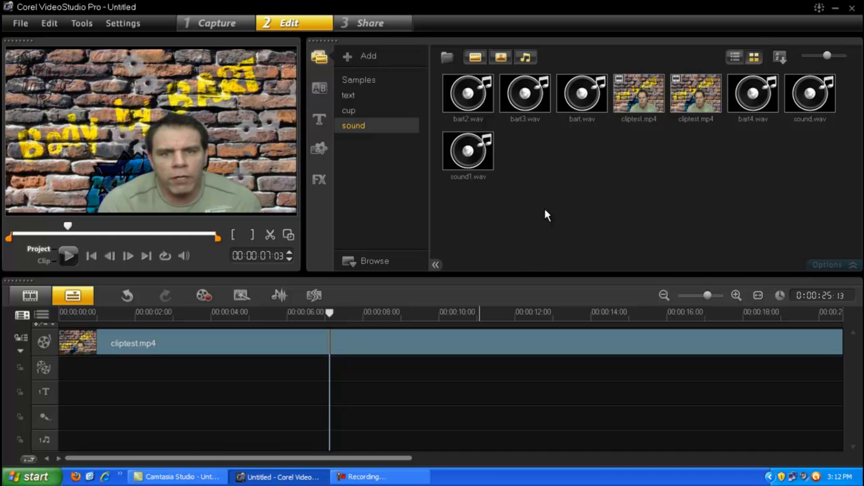
left_click_drag(525, 94, 172, 427)
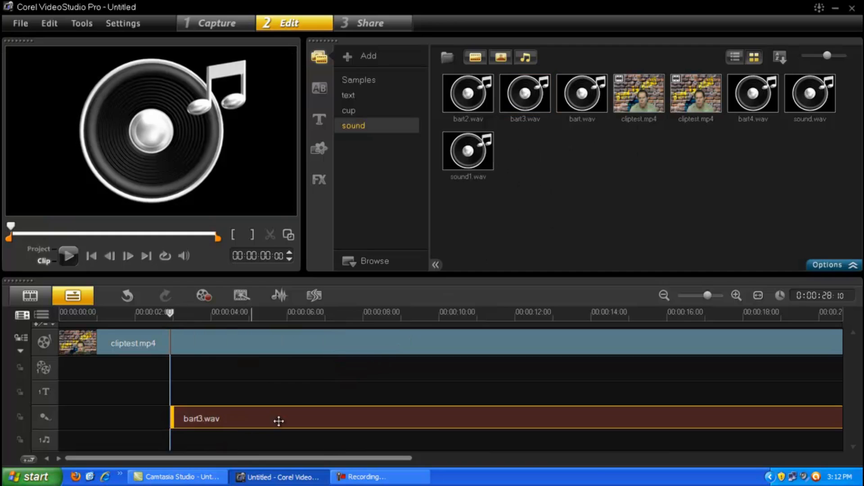
left_click_drag(442, 420, 330, 420)
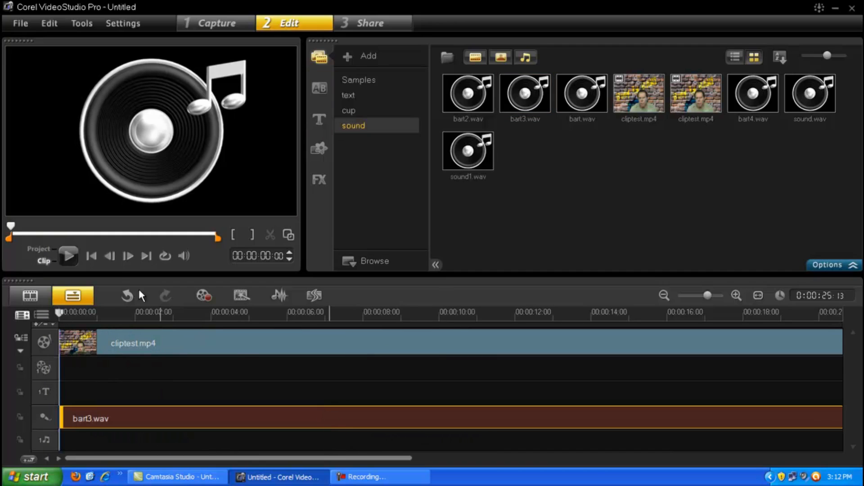
left_click_drag(61, 315, 102, 315)
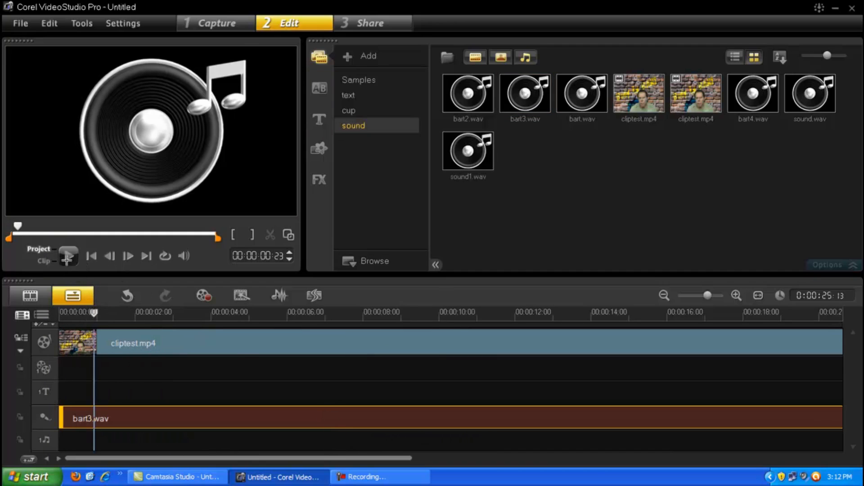
left_click(68, 255)
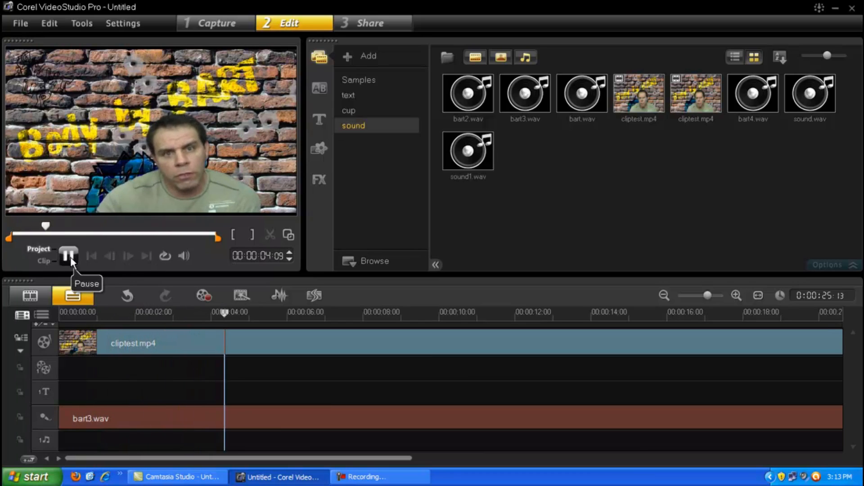
left_click(68, 256)
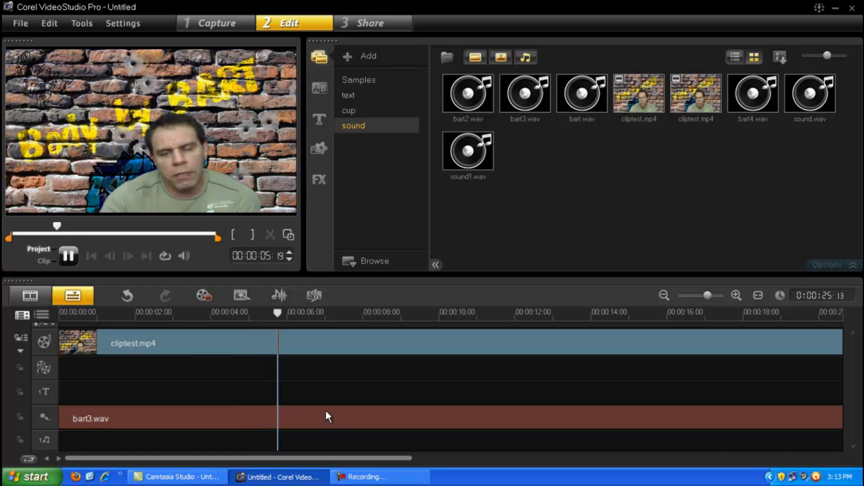
Swap bart3.wav for bart2.wav at the start of the music track and play the project
left_click(333, 424)
key("Delete")
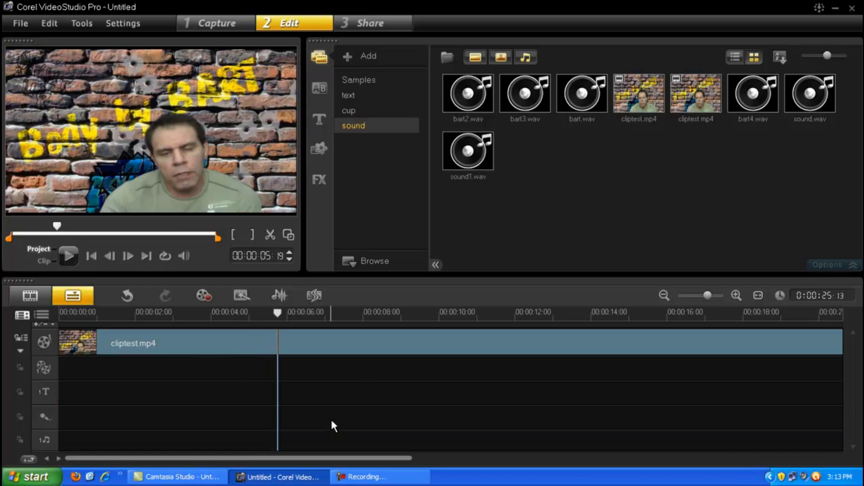
mouse_move(470, 98)
left_mouse_down()
mouse_move(390, 258)
mouse_move(278, 419)
left_mouse_up()
left_click_drag(613, 420, 417, 419)
left_click(163, 314)
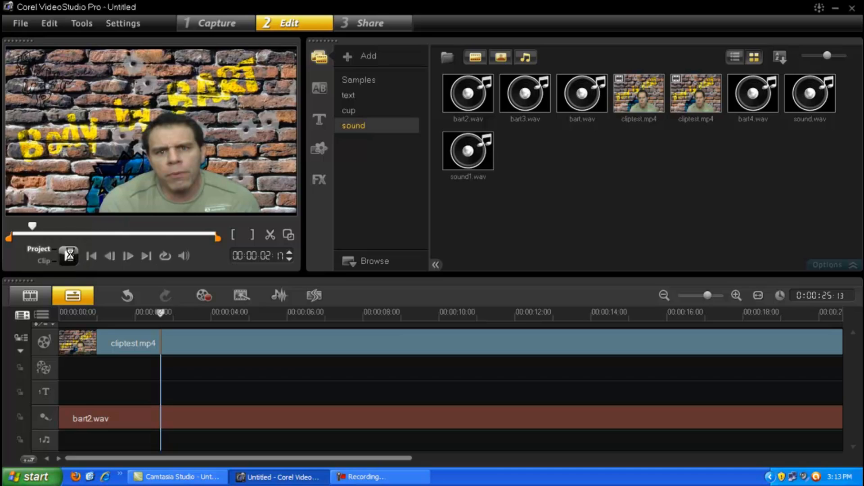
left_click(69, 255)
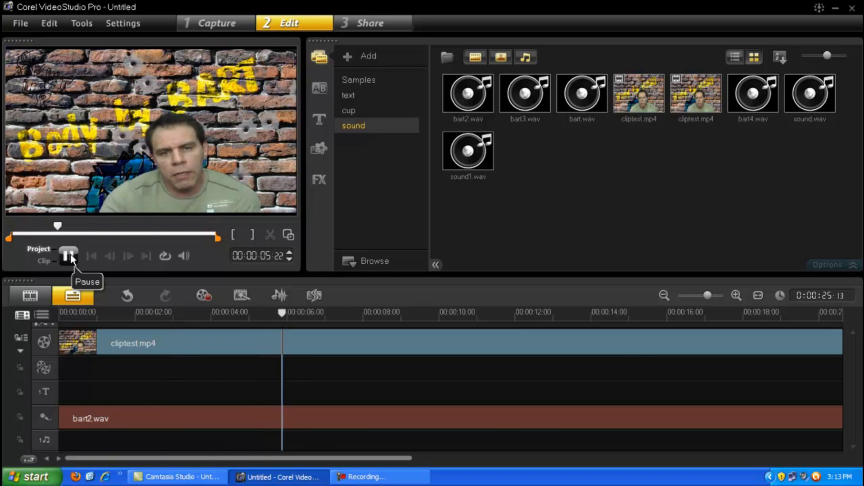
left_click(70, 258)
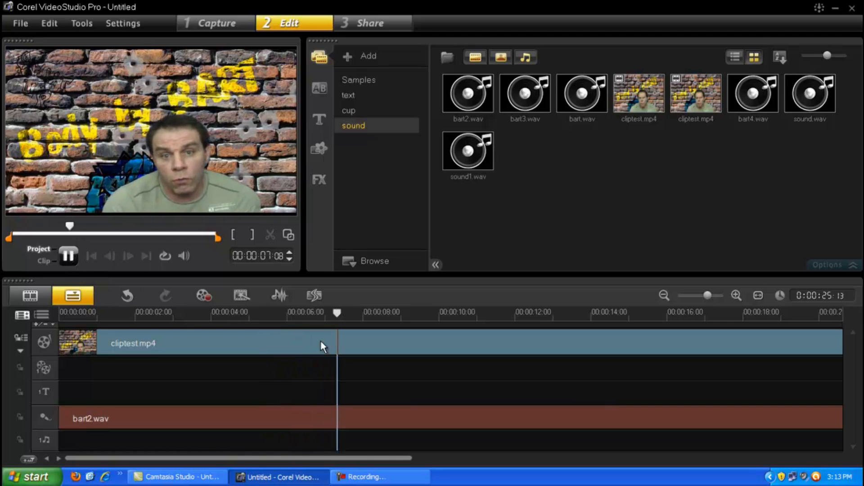